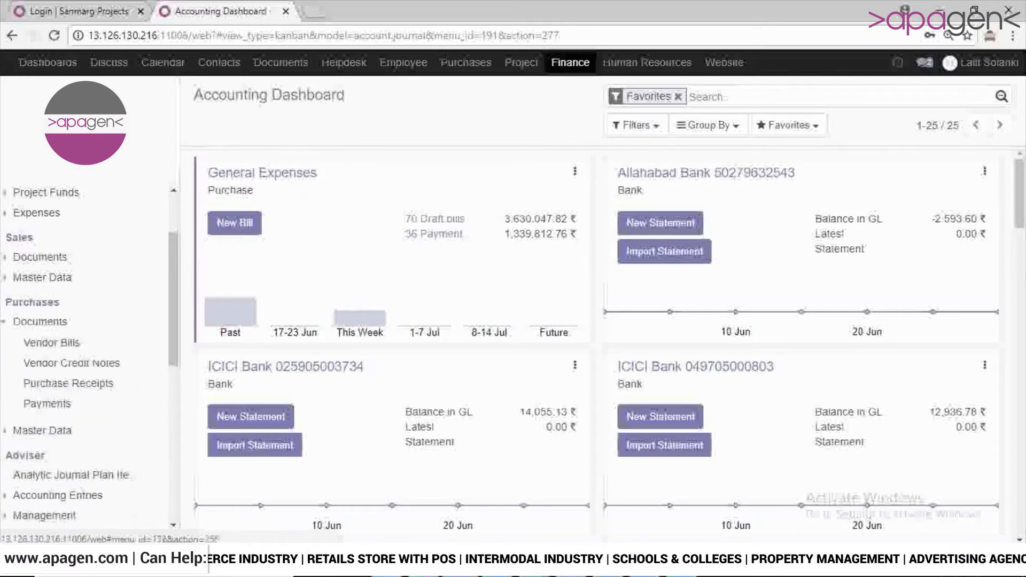
# - Open the vendor bills list and apply a custom filter where Status is Paid
pyautogui.click(51, 343)
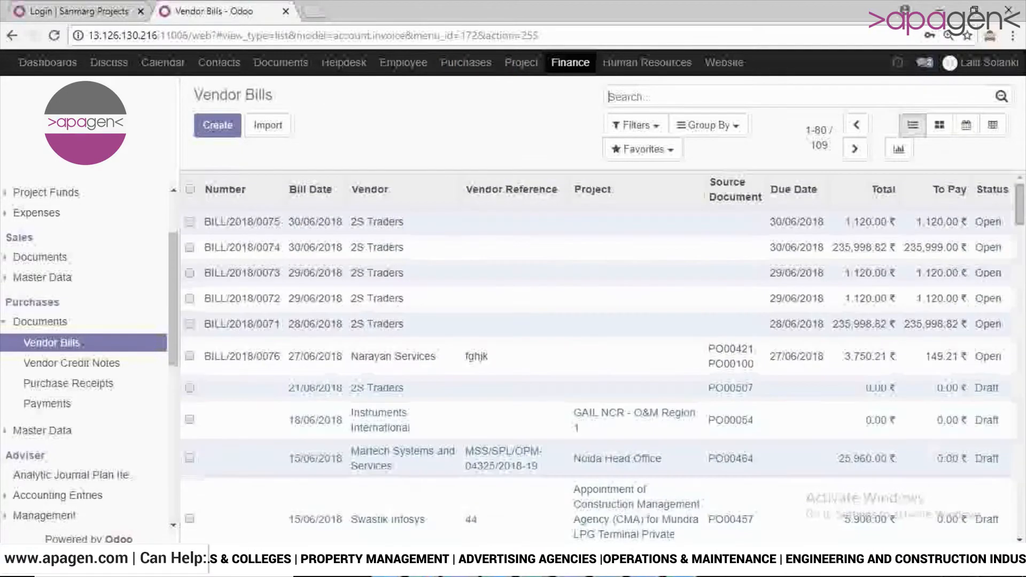
pyautogui.click(636, 125)
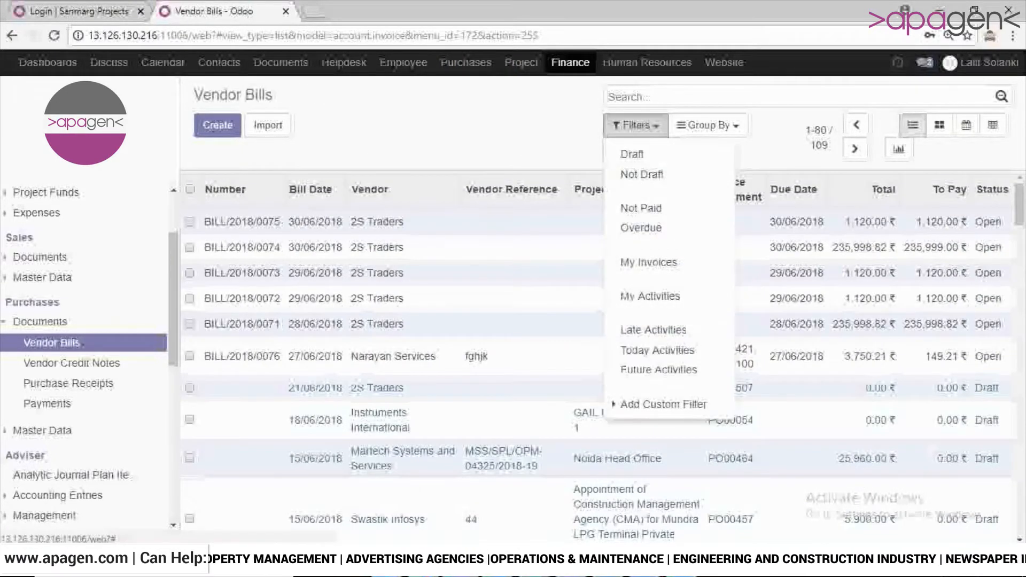
pyautogui.click(663, 404)
pyautogui.click(694, 430)
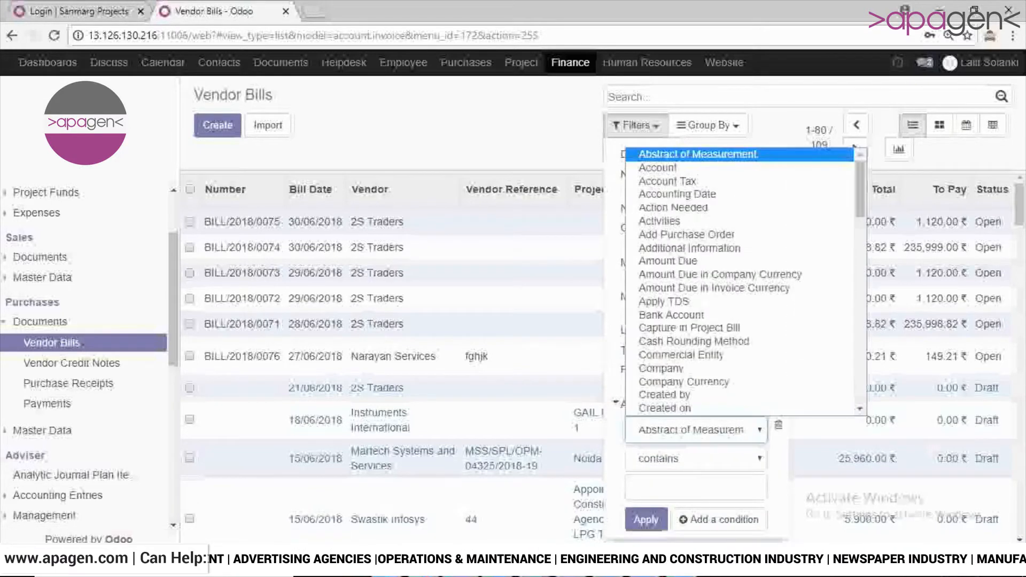
pyautogui.write('status')
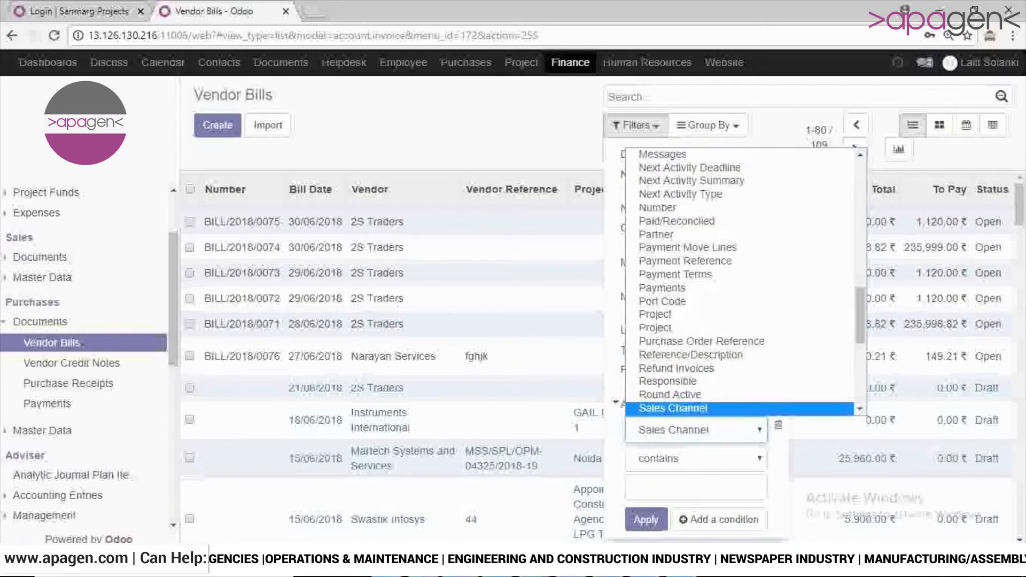
pyautogui.press('Return')
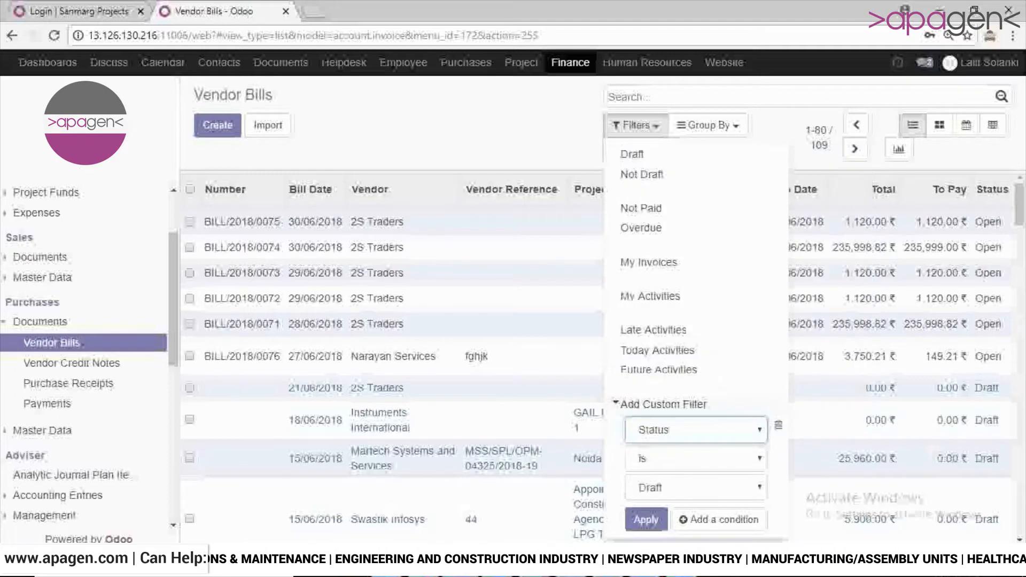
pyautogui.scroll(-2, 393, 352)
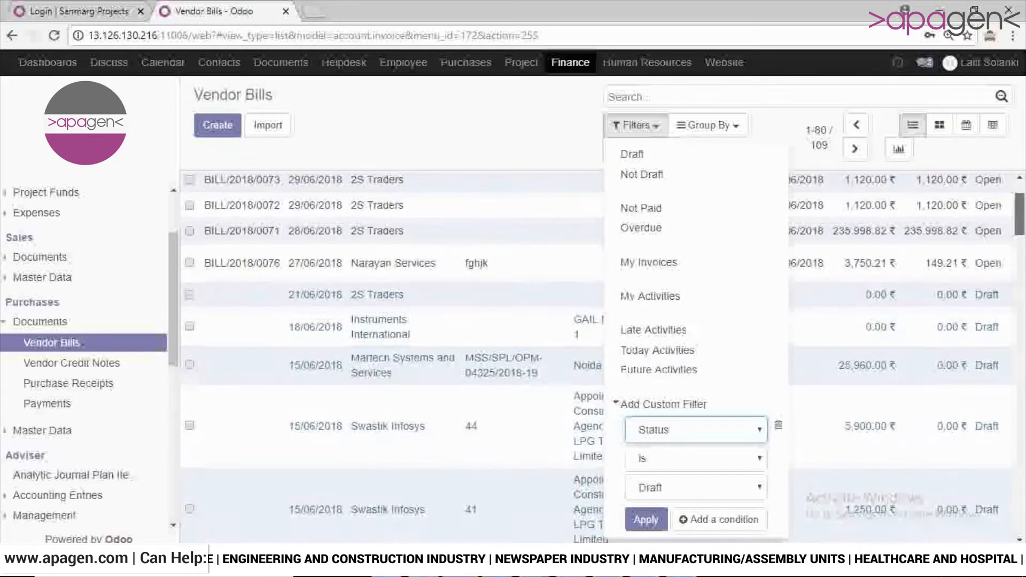
pyautogui.click(695, 488)
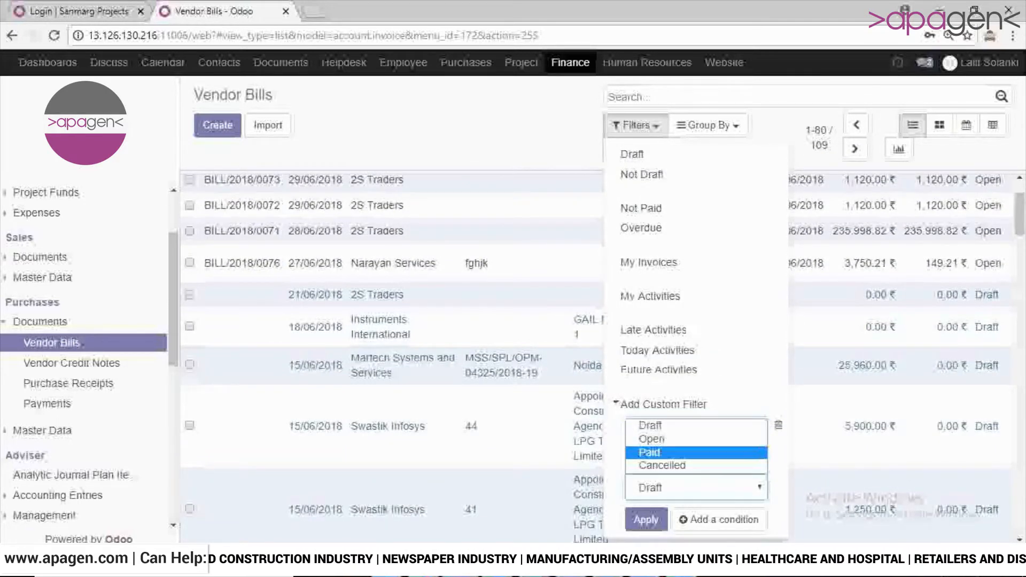
pyautogui.click(652, 452)
pyautogui.click(646, 519)
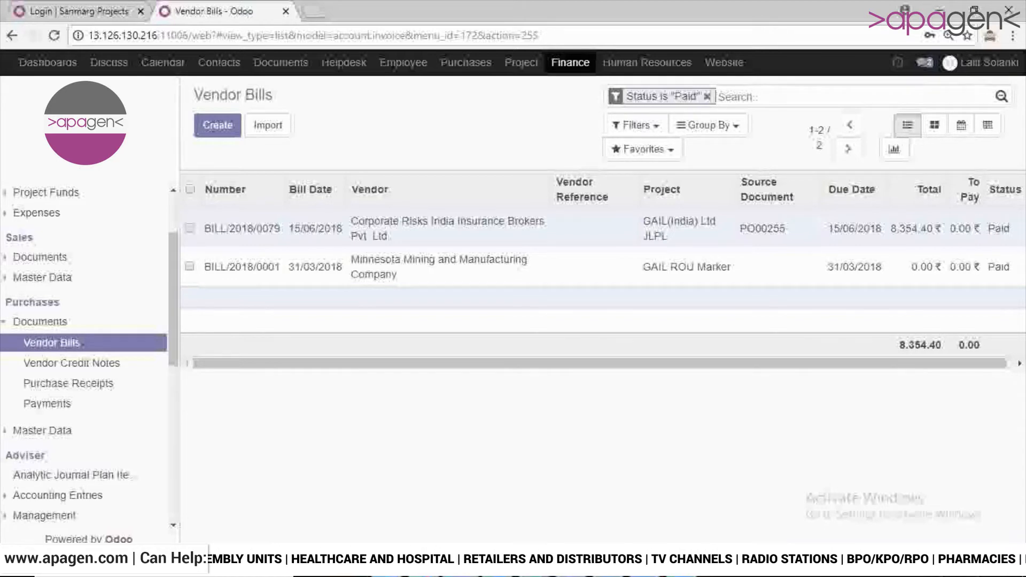
# - Open the paid Minnesota Mining and Manufacturing Company bill and add a draft credit note with the reason "Broken material is delivered"
pyautogui.click(438, 267)
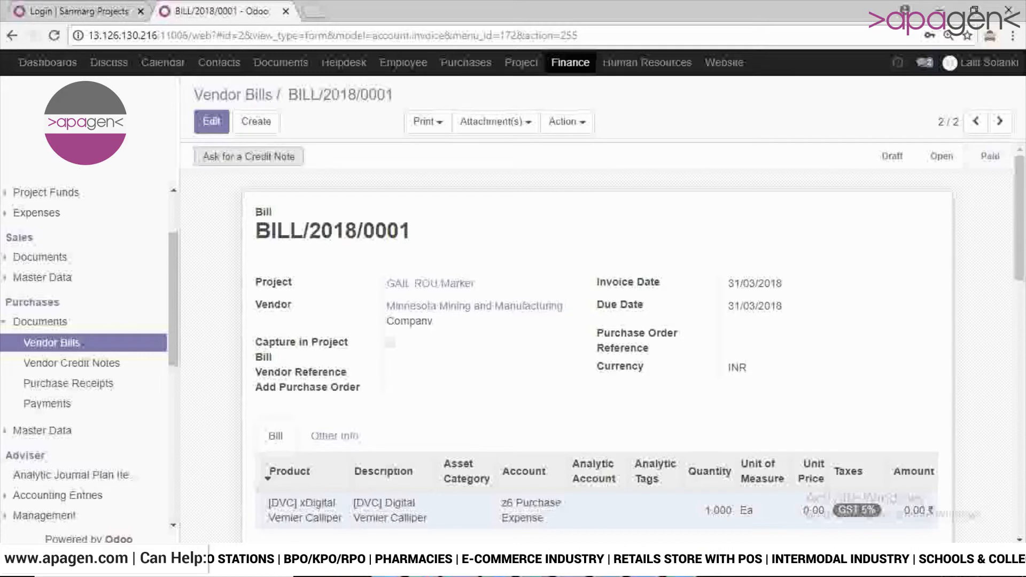
pyautogui.click(249, 156)
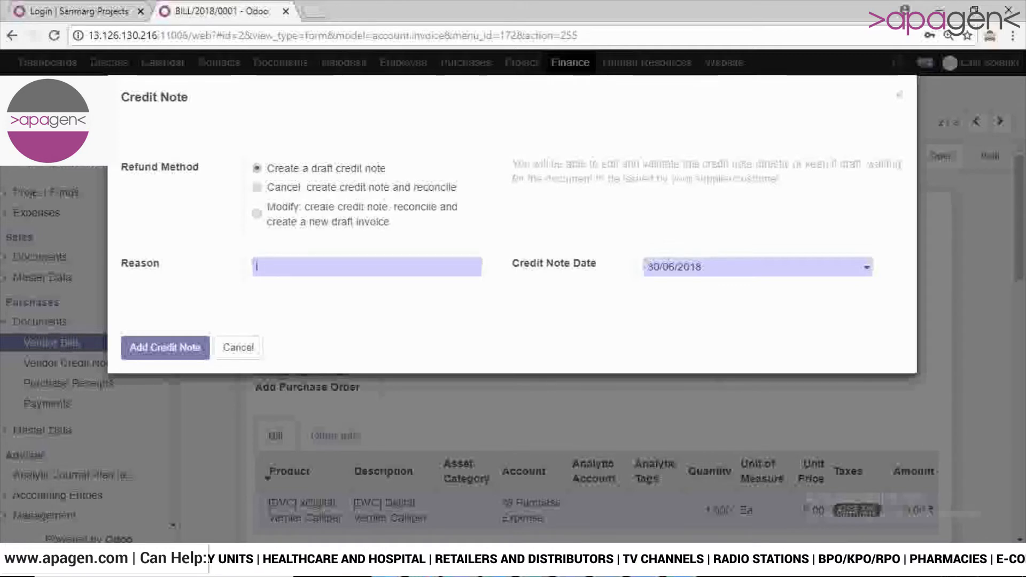
pyautogui.write('Brok')
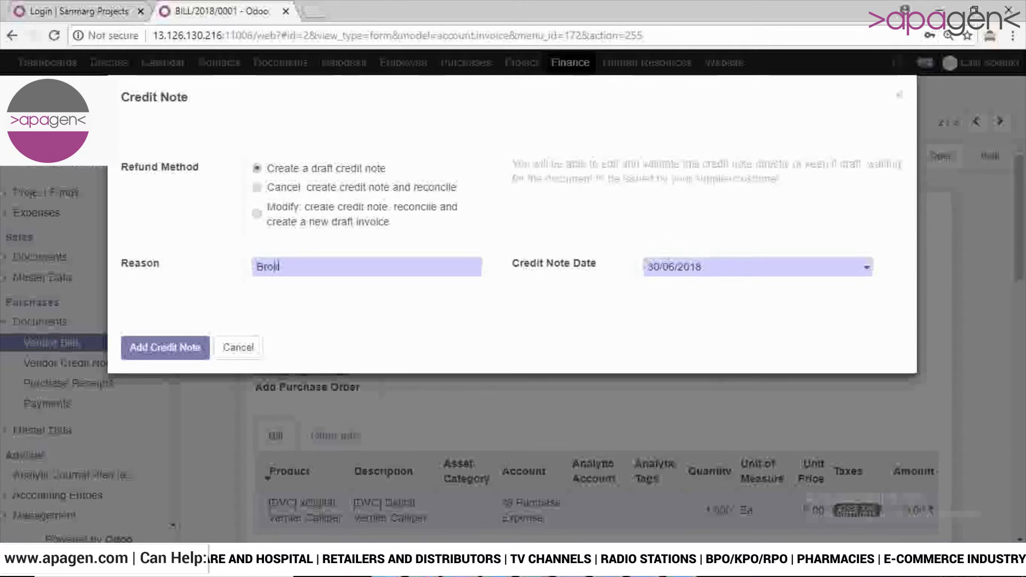
pyautogui.write('en m')
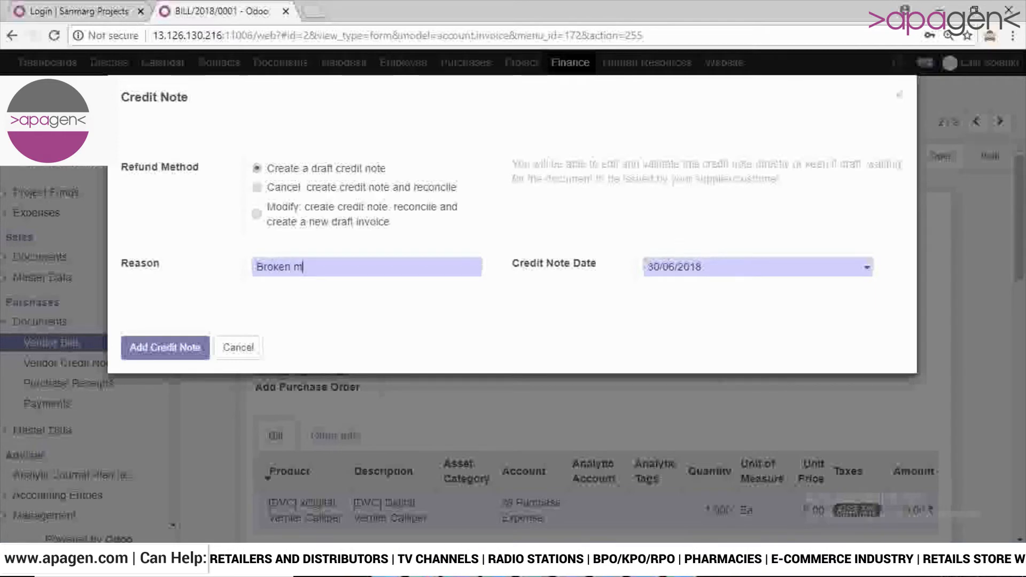
pyautogui.write('aterial')
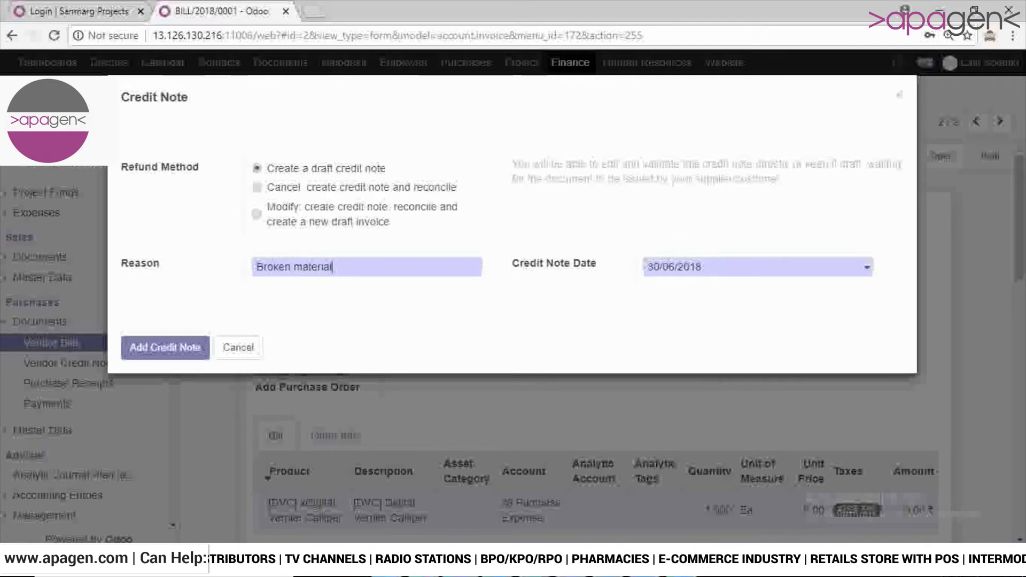
pyautogui.write(' is deli')
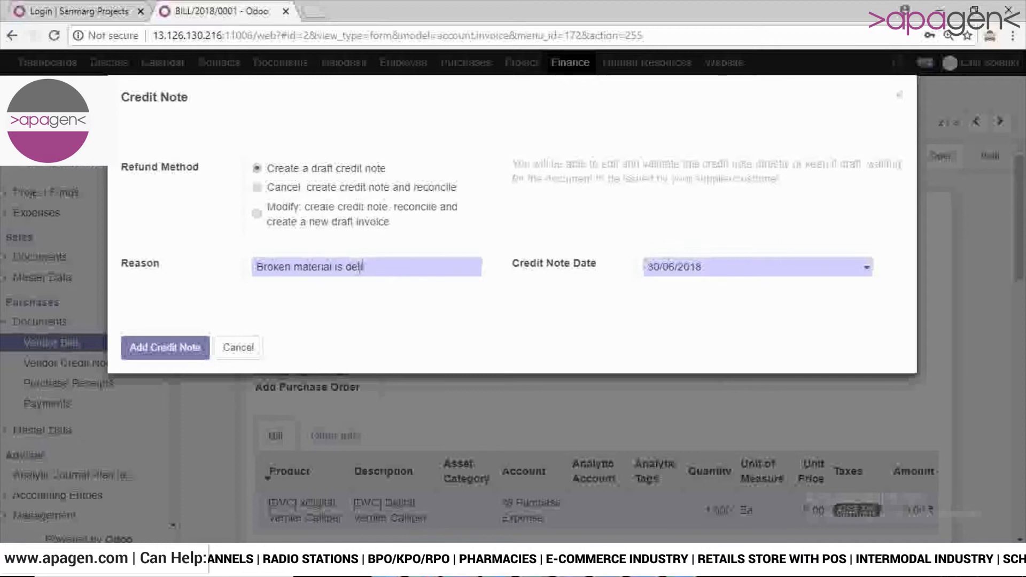
pyautogui.write('vered')
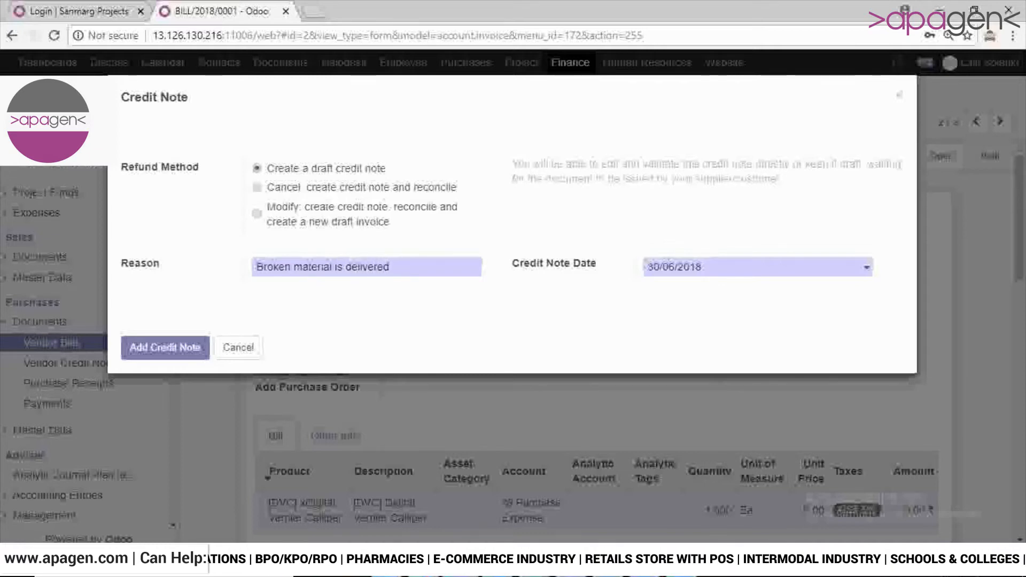
pyautogui.click(165, 348)
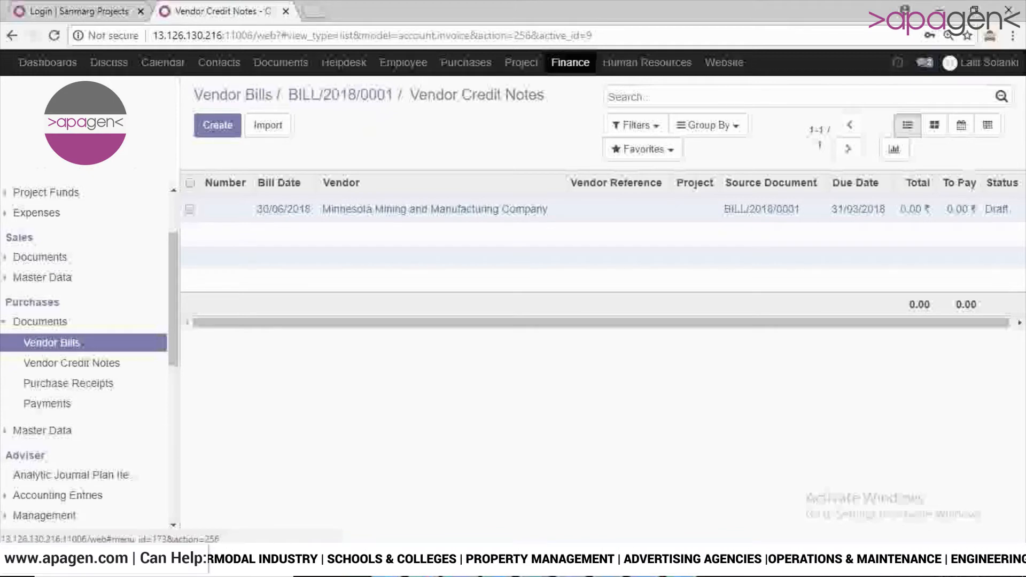
# - Start a new vendor credit note with project Stock/GAIL-Bihar-Part A (Gaya) and vendor 2S Traders
pyautogui.click(71, 363)
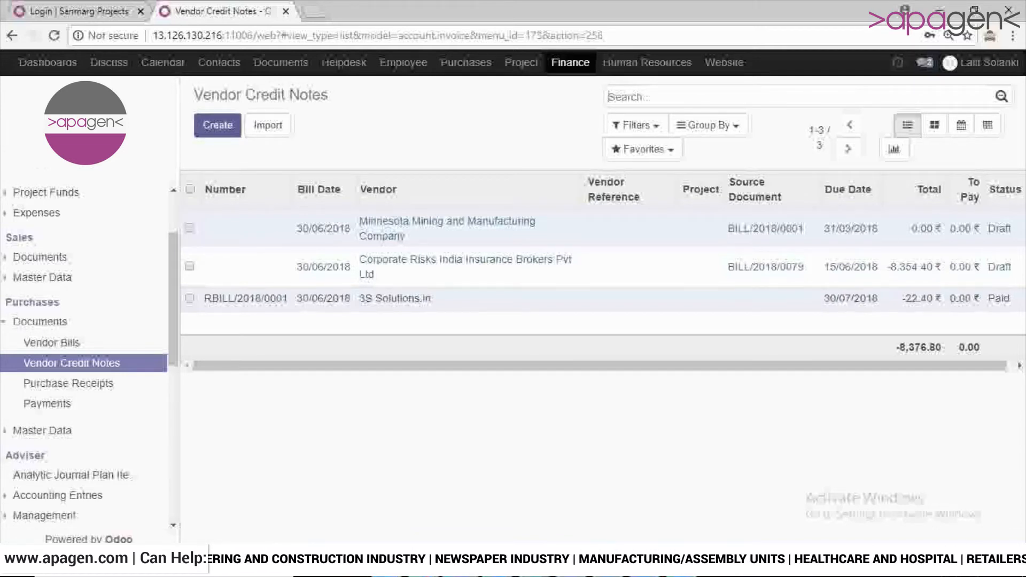
pyautogui.click(218, 125)
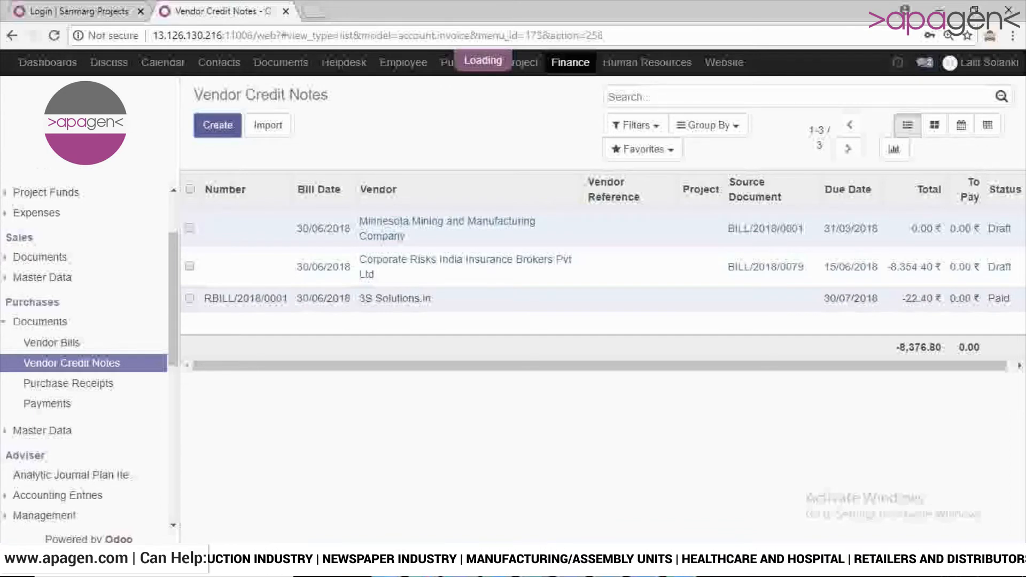
pyautogui.moveTo(1019, 257); pyautogui.dragTo(1019, 304)
pyautogui.click(475, 162)
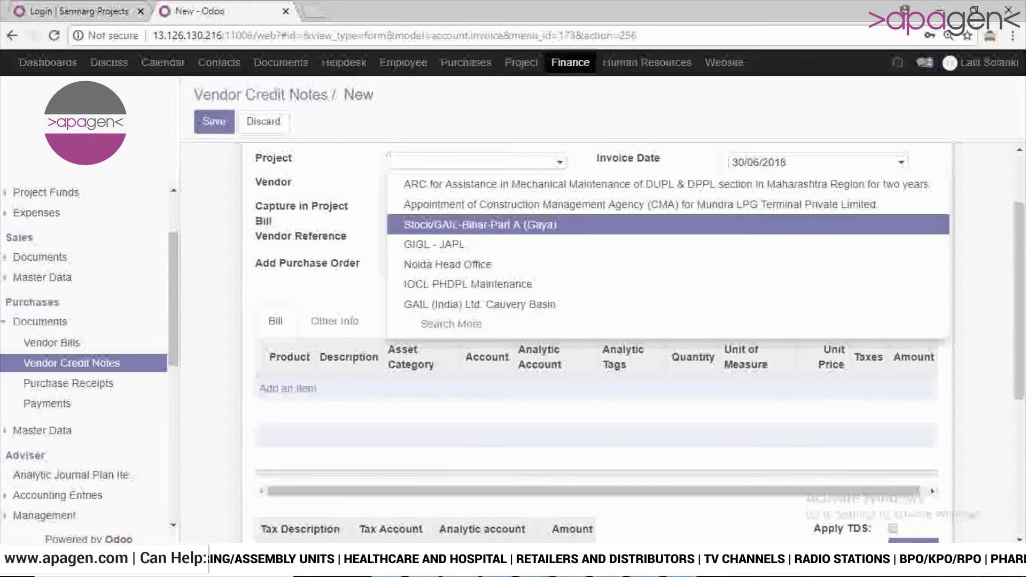
pyautogui.press('Return')
pyautogui.click(475, 190)
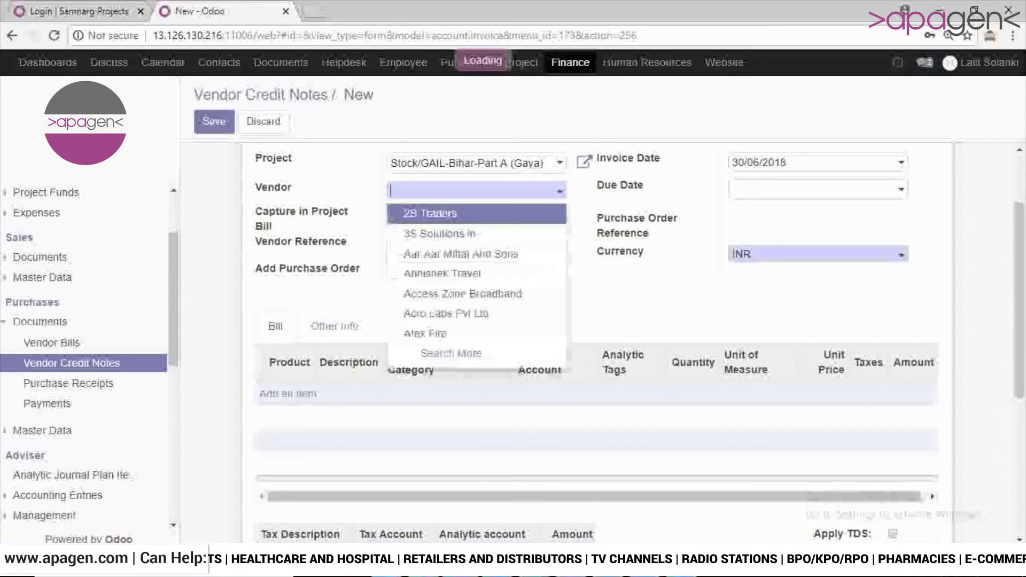
pyautogui.press('Return')
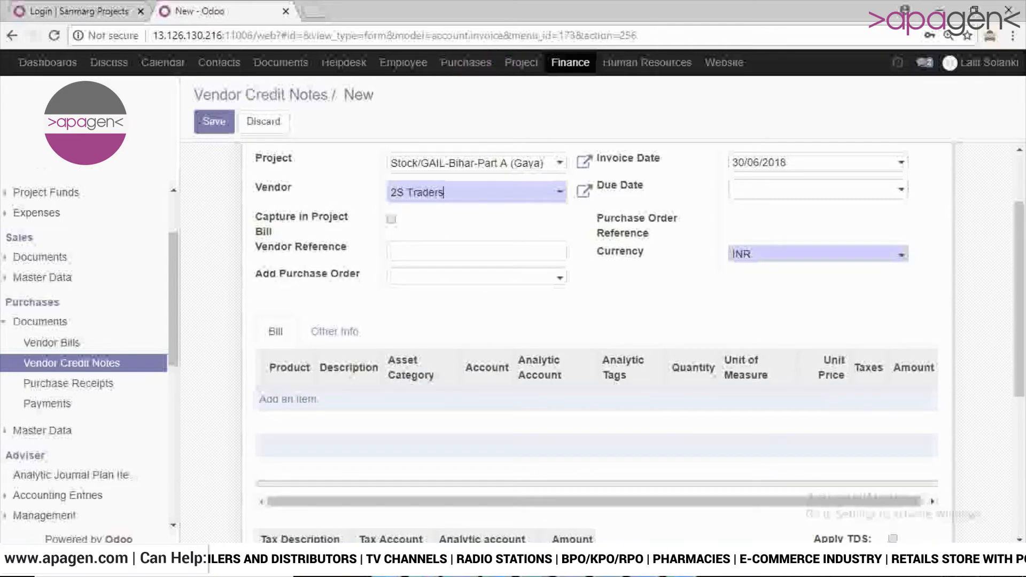
pyautogui.scroll(1, 593, 321)
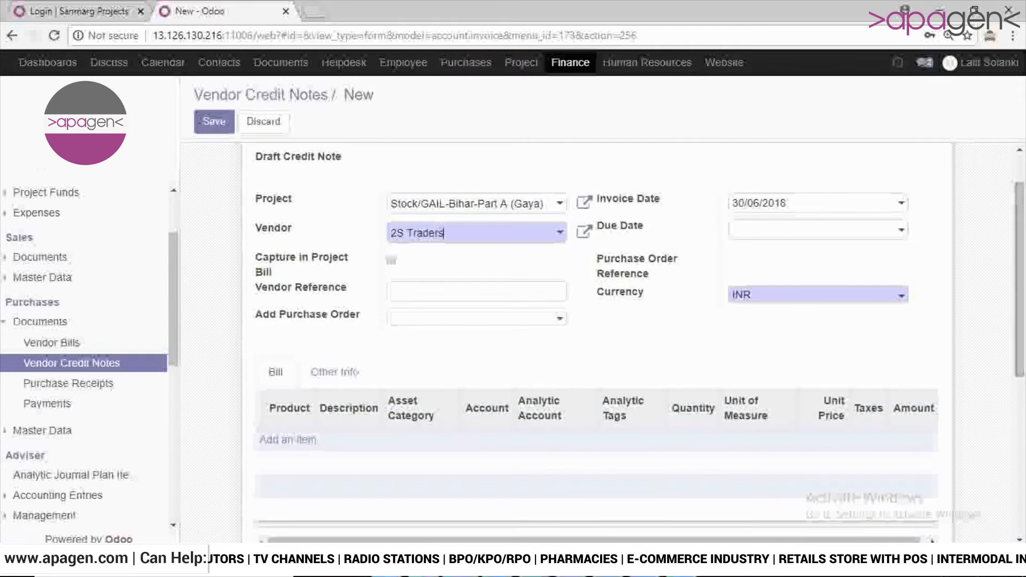
# - Add the vendor's 1.00 ₹ purchase order to the credit note and review its header, product lines and totals
pyautogui.click(475, 318)
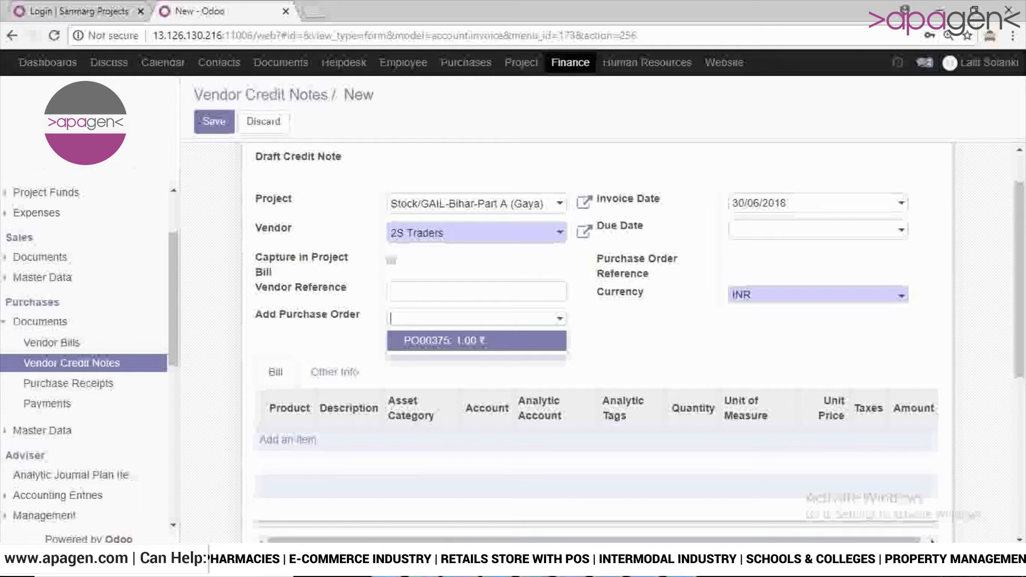
pyautogui.press('Return')
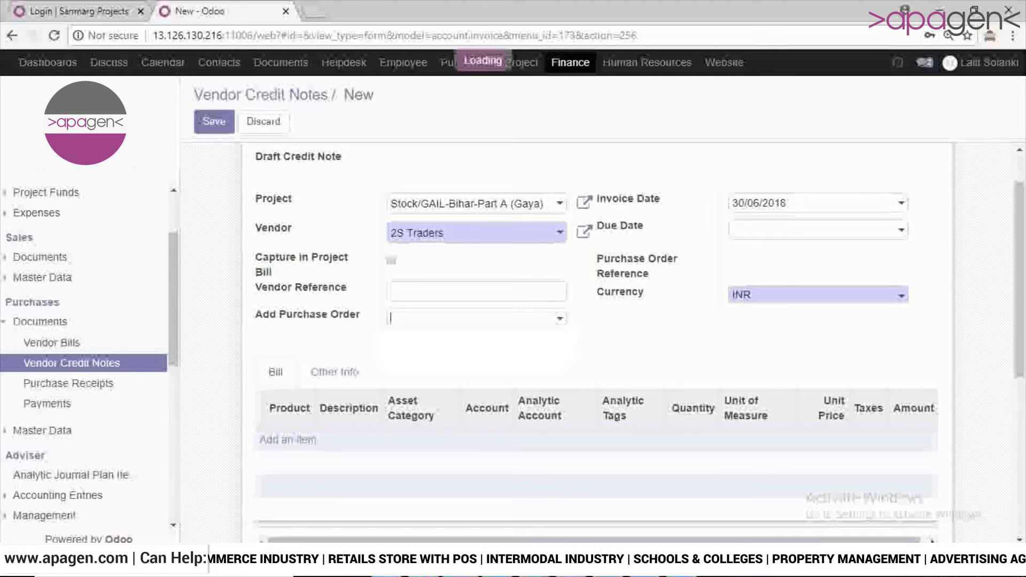
pyautogui.scroll(-3, 603, 328)
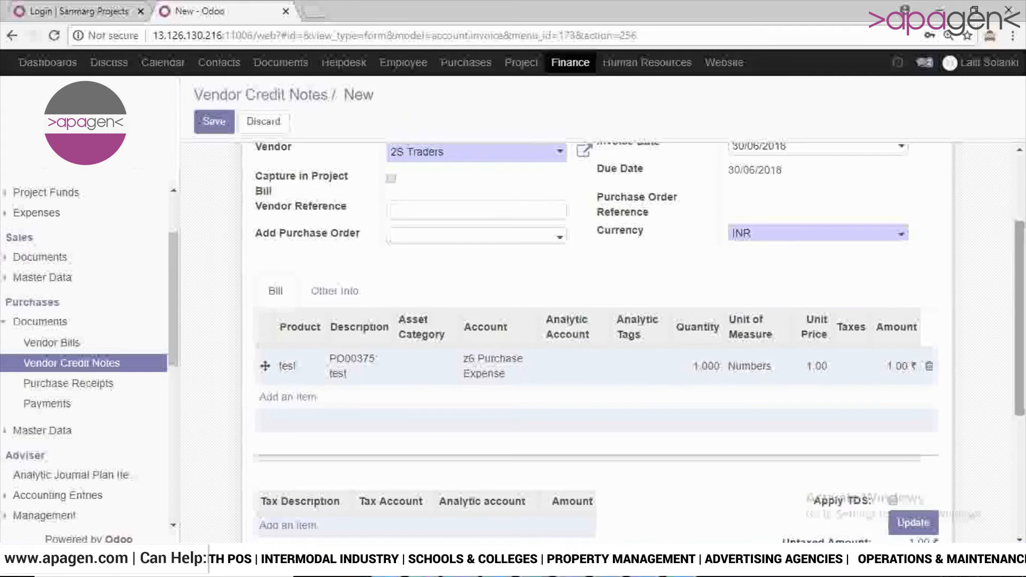
pyautogui.scroll(-1, 602, 328)
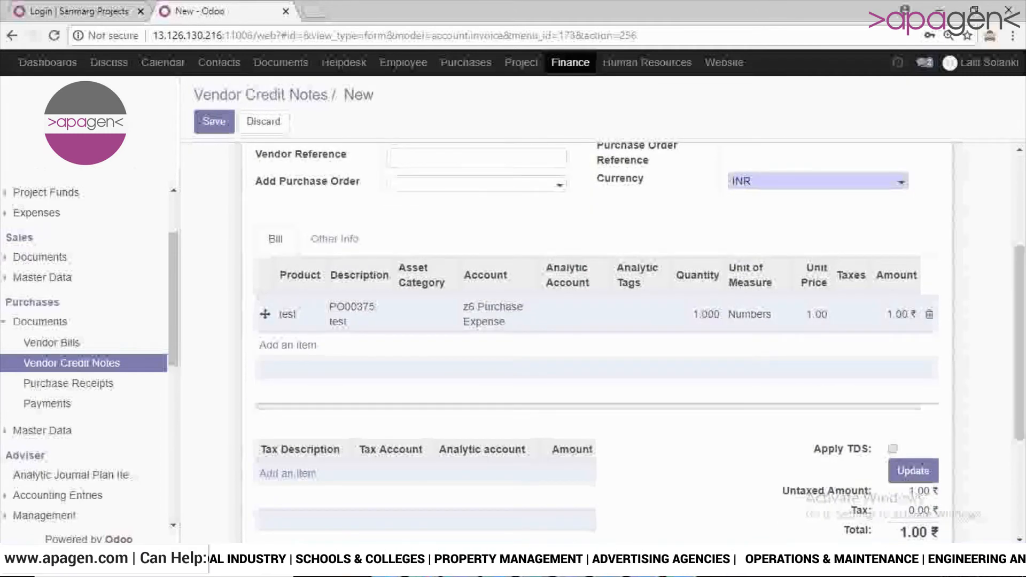
pyautogui.scroll(-1, 602, 329)
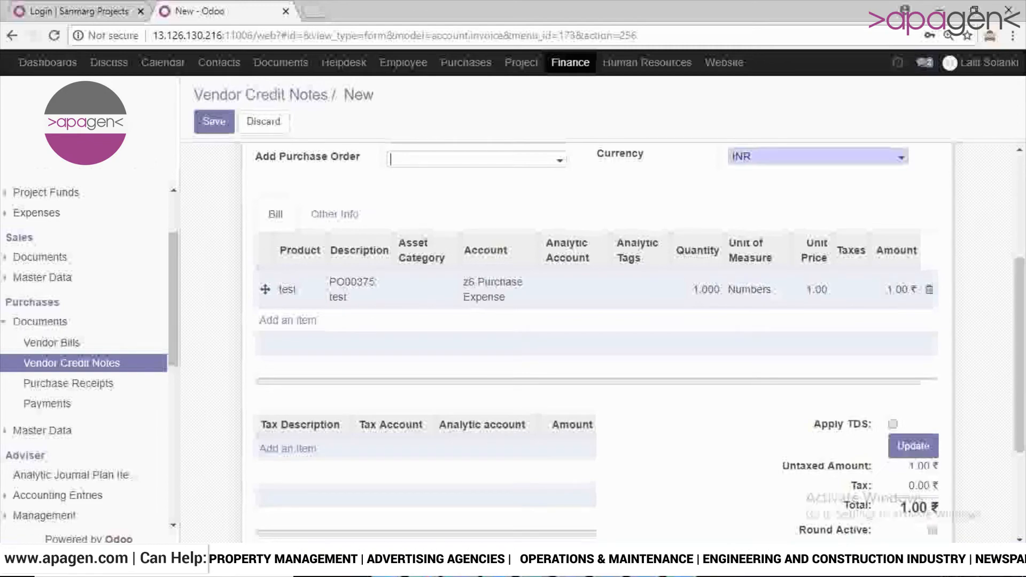
pyautogui.scroll(-2, 603, 328)
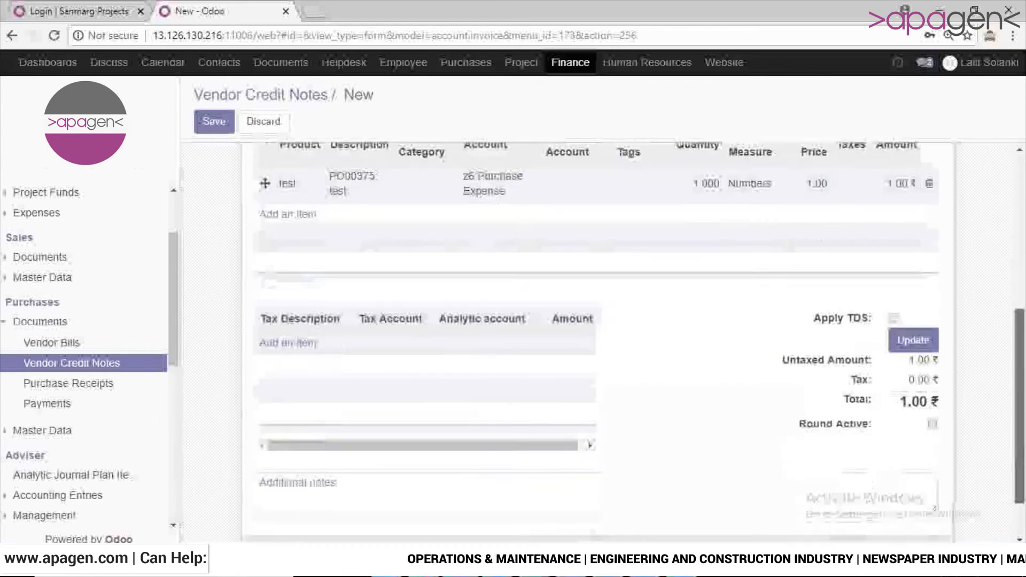
pyautogui.scroll(6, 602, 329)
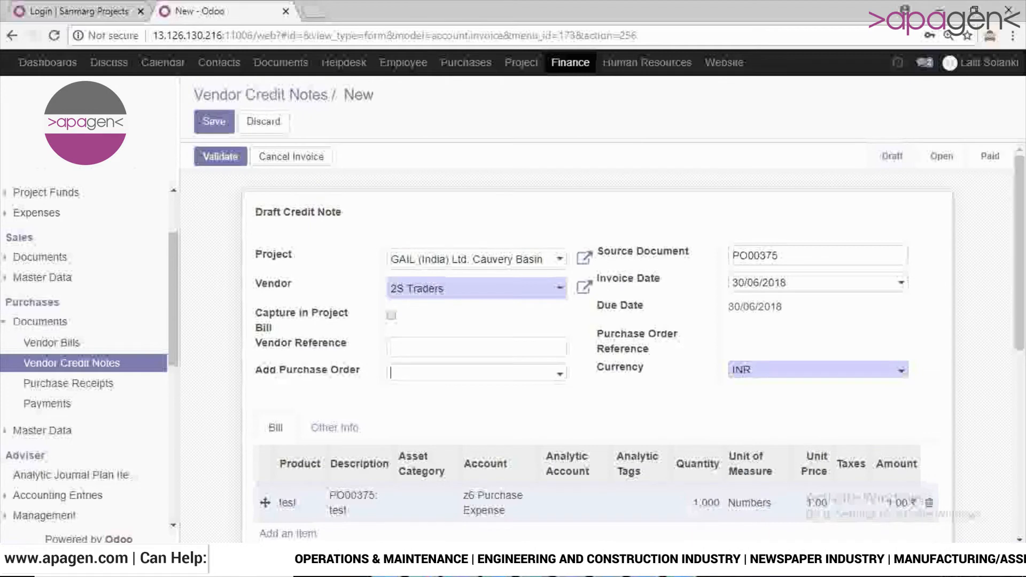
pyautogui.scroll(-3, 603, 329)
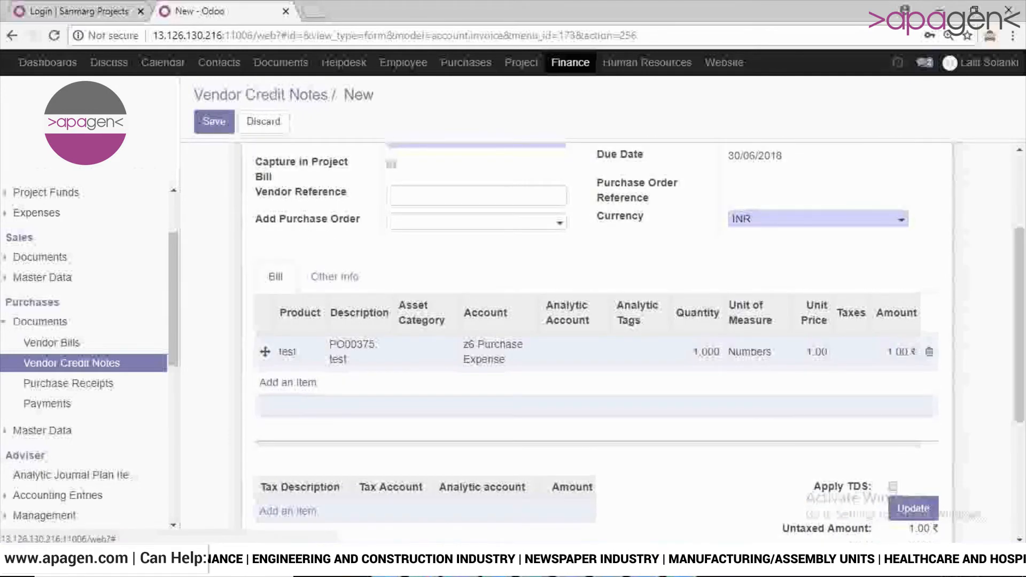
pyautogui.click(287, 382)
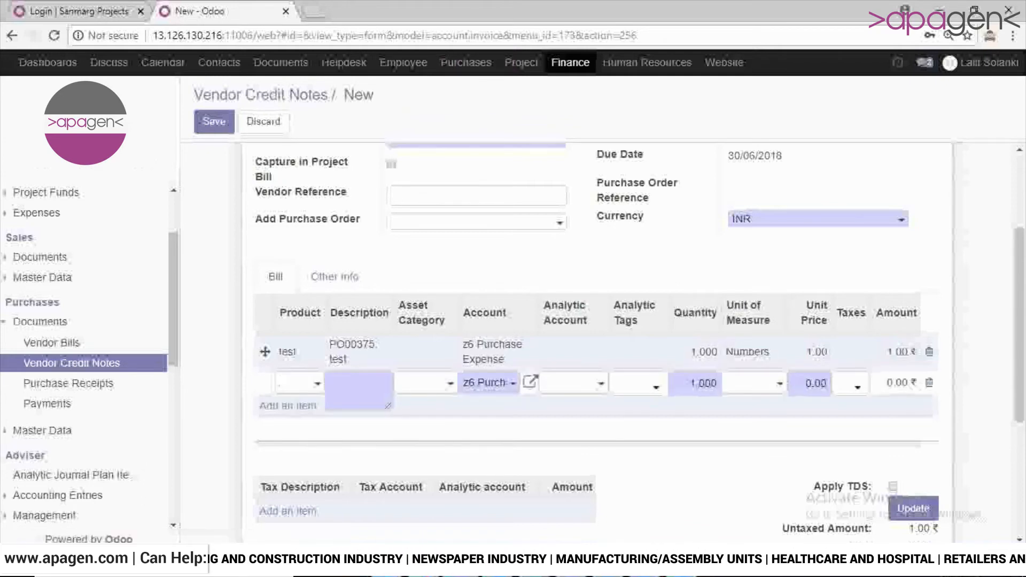
pyautogui.click(295, 383)
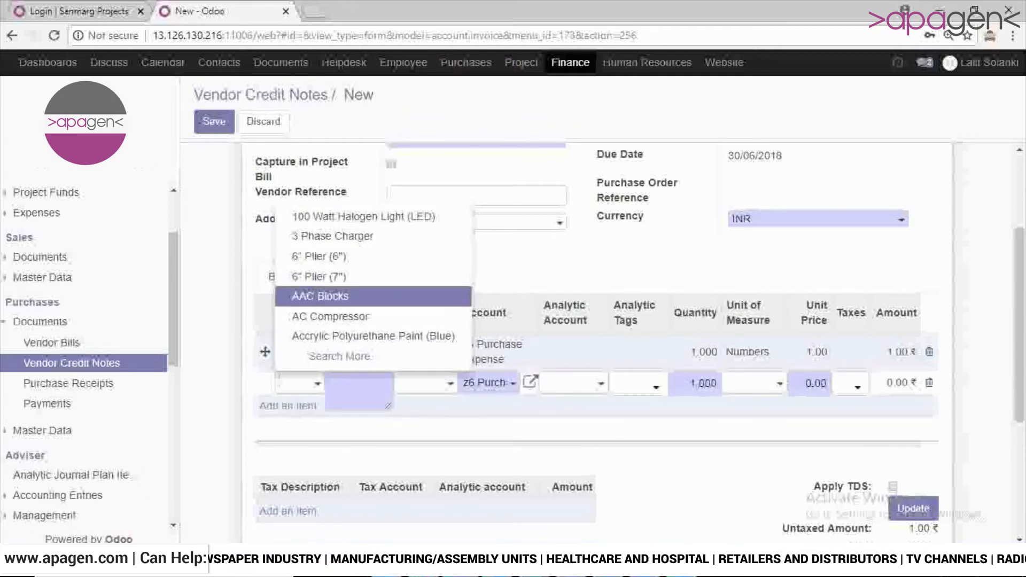
pyautogui.click(592, 261)
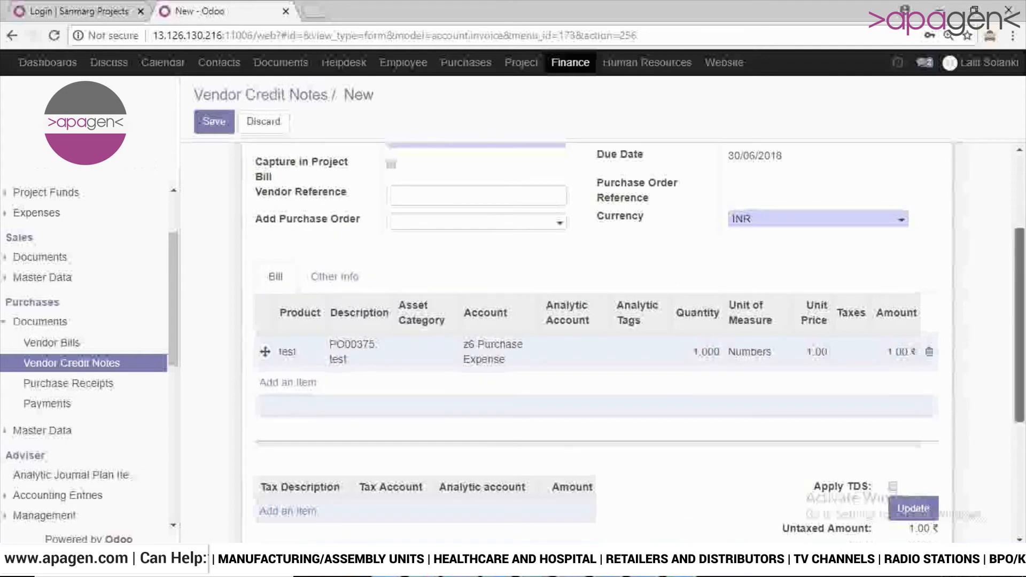
# - Check the draft credit note once more and save it
pyautogui.scroll(-3, 596, 342)
pyautogui.scroll(6, 596, 342)
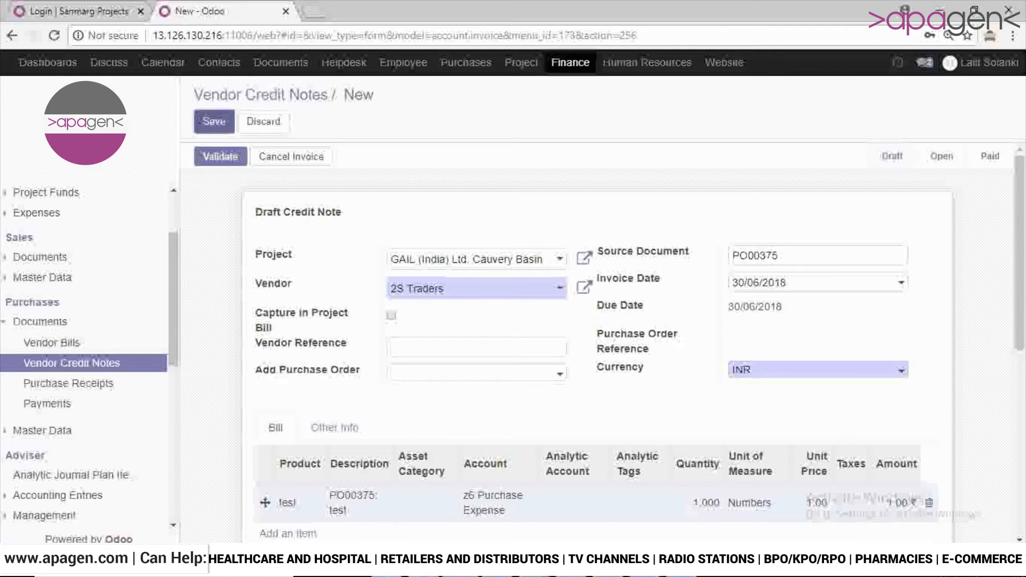
pyautogui.click(214, 122)
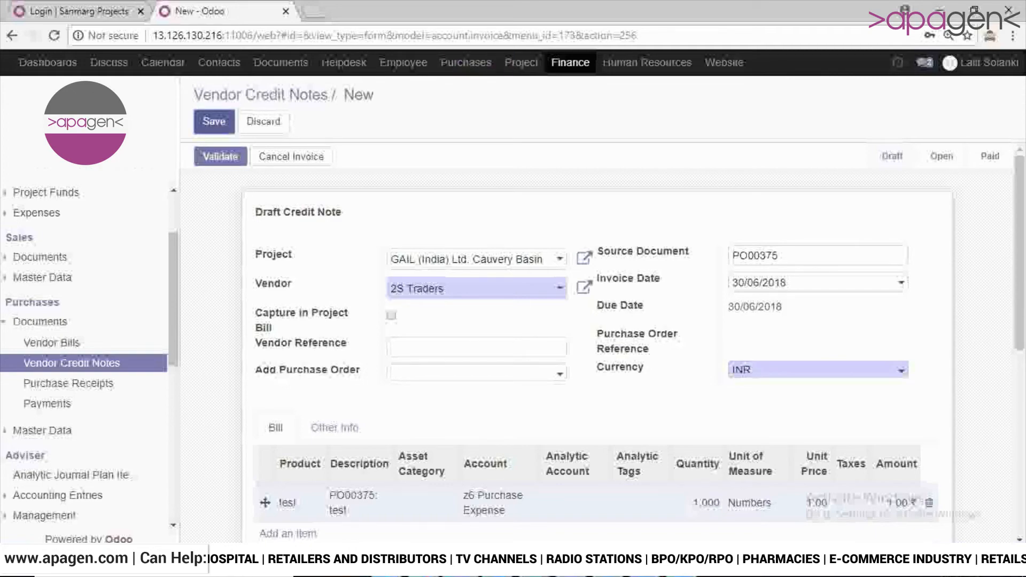
# - Validate the saved draft vendor credit note for 2S Traders and look over the posted document
pyautogui.moveTo(1020, 239)
pyautogui.mouseDown()
pyautogui.moveTo(1019, 332)
pyautogui.moveTo(1020, 235)
pyautogui.mouseUp()
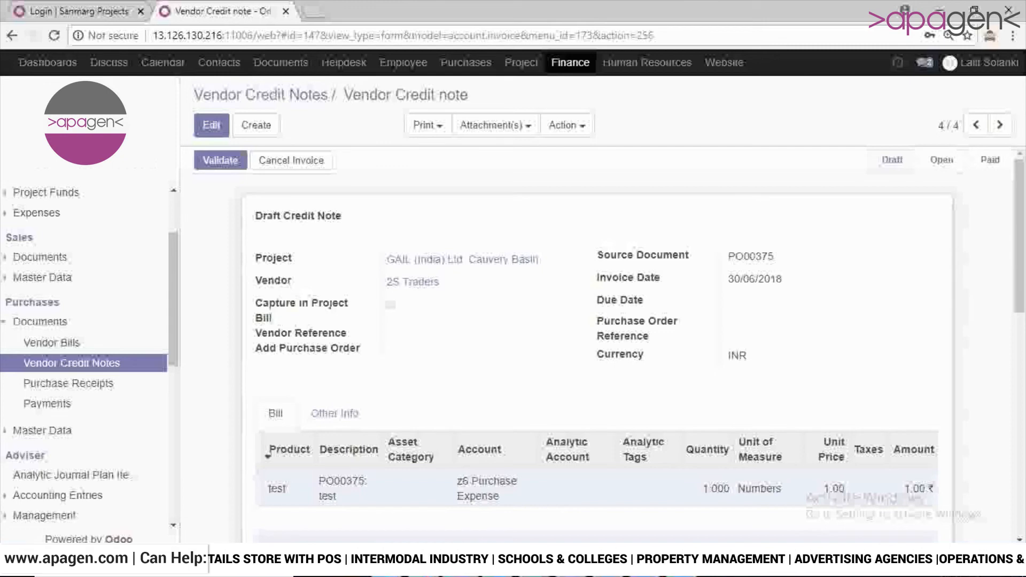
pyautogui.click(220, 160)
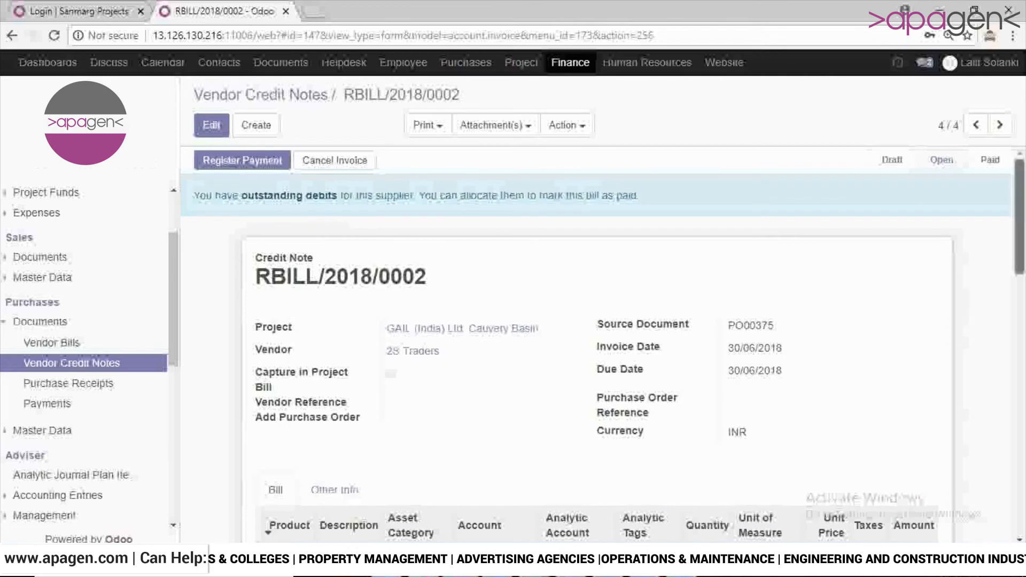
pyautogui.scroll(-4, 603, 329)
pyautogui.scroll(4, 602, 328)
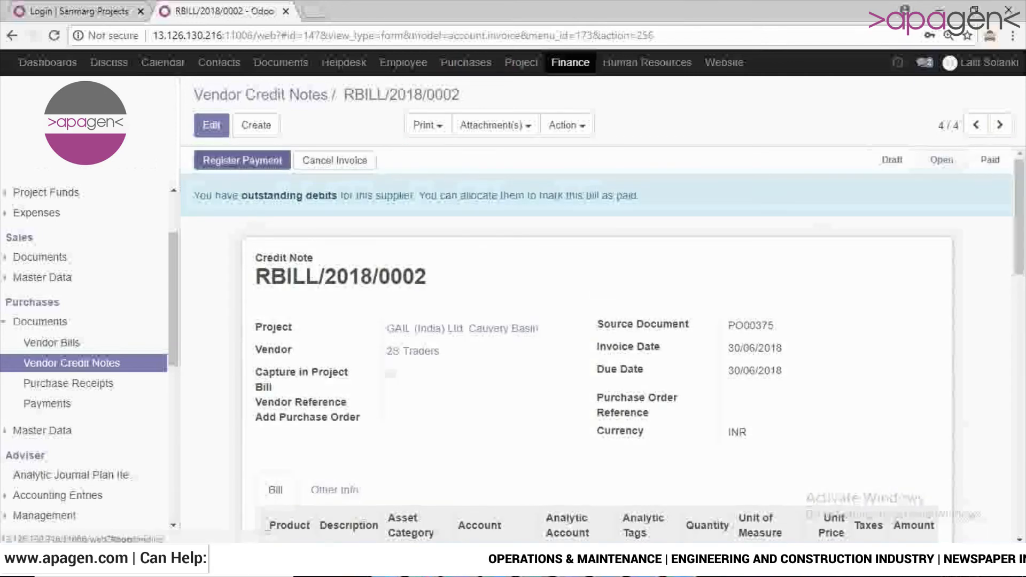
# - Register and validate a 1.00 INR payment for the credit note with the Allahabad Bank journal, dated 30/06/2018
pyautogui.click(242, 161)
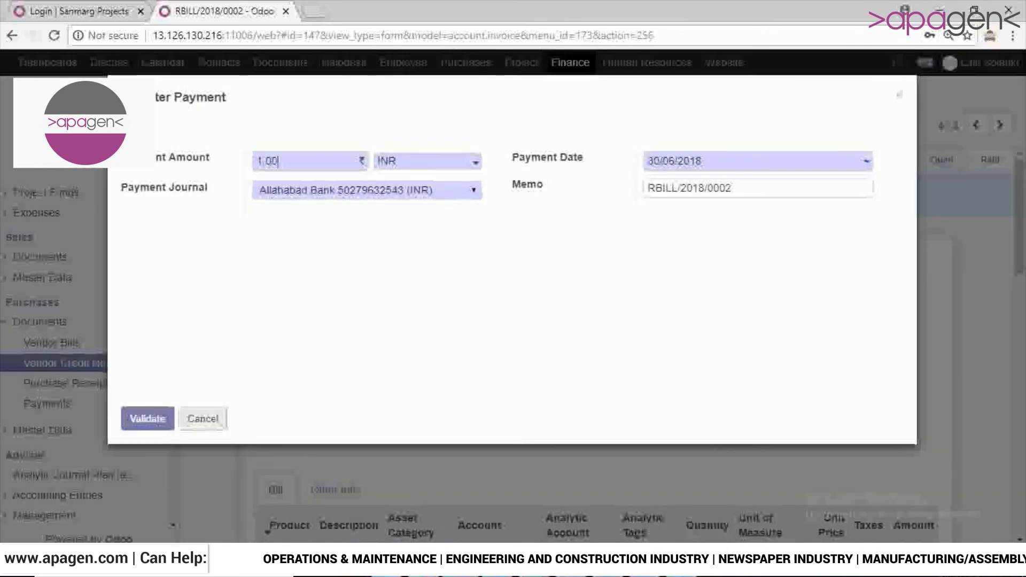
pyautogui.click(148, 419)
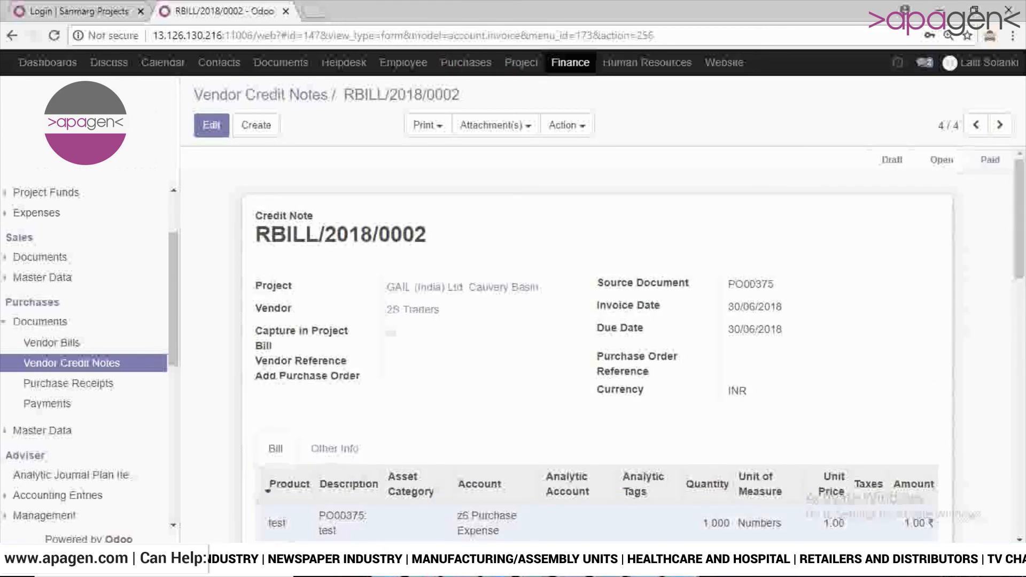
pyautogui.hotkey('alt', 'Tab')
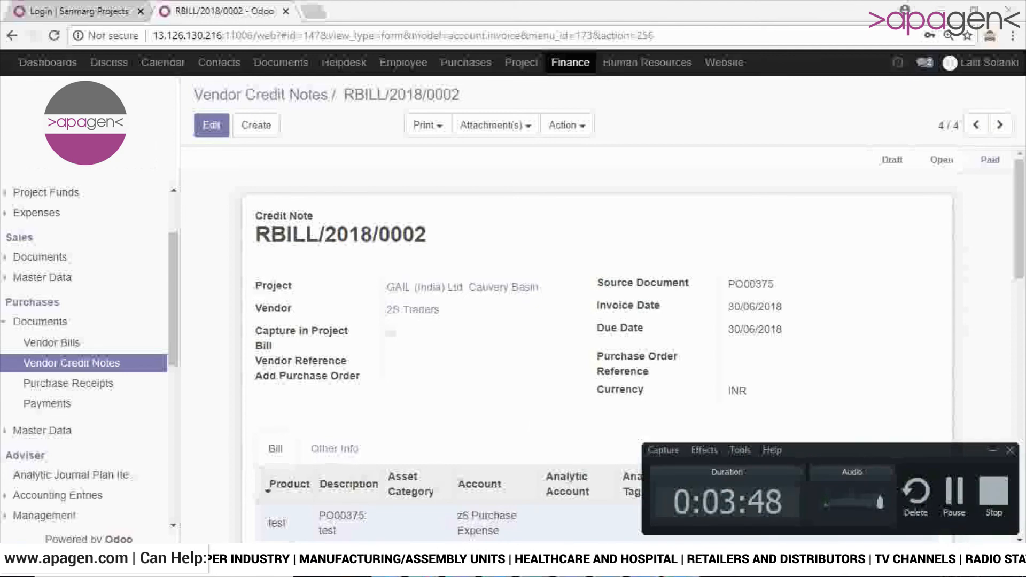